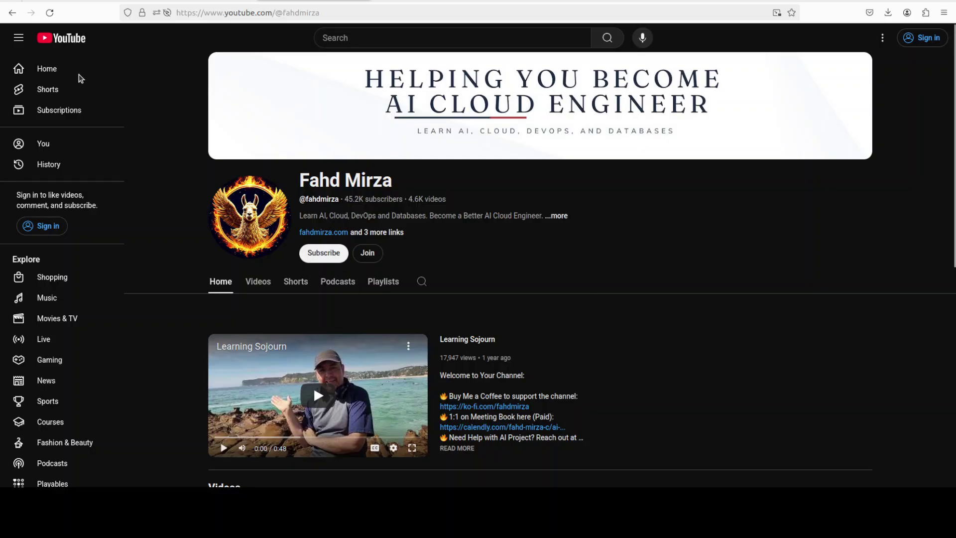
Step: Check the Ubuntu release info and the GPU status with nvidia-smi
key("alt+Tab")
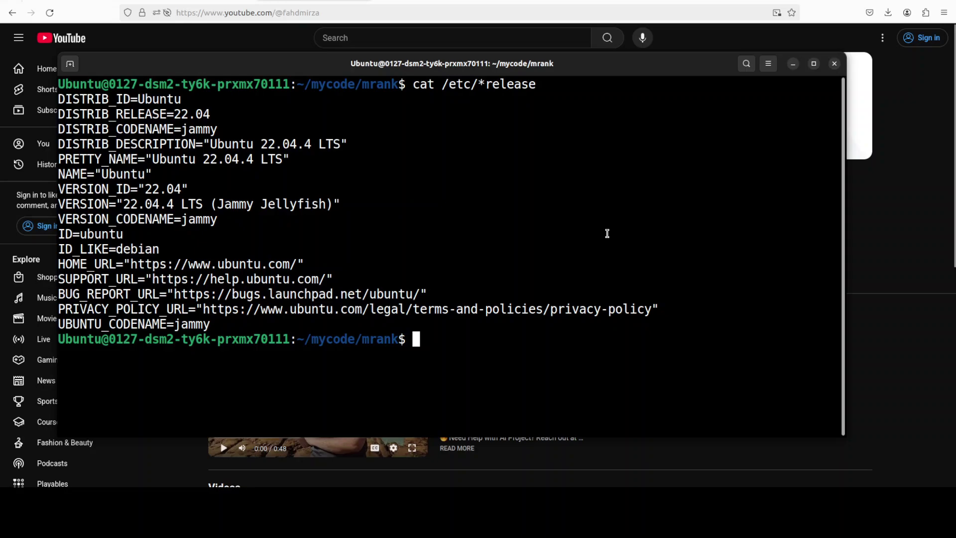
key("Up")
key("Up")
key("Return")
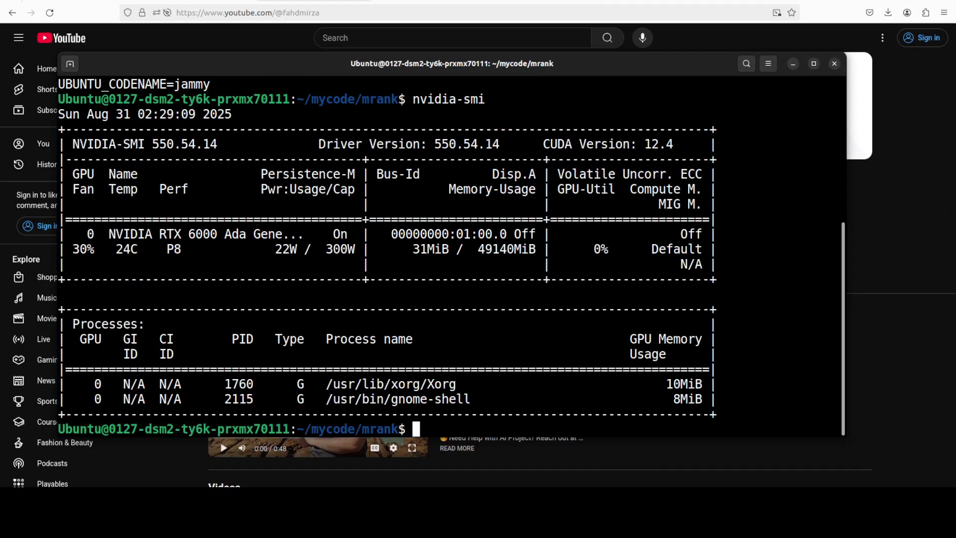
Step: Create and activate a Python 3.11 conda environment named ai
right_click(460, 282)
left_click(485, 317)
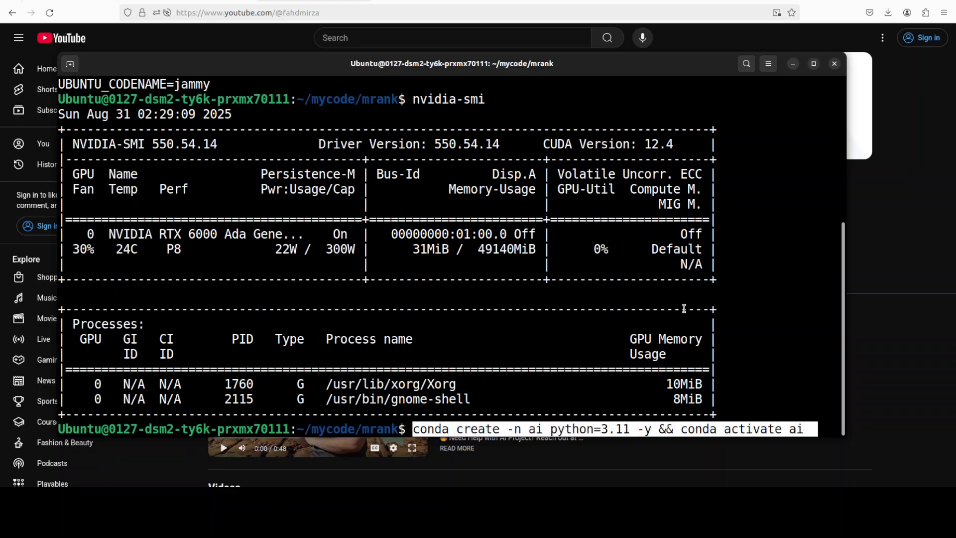
key("Return")
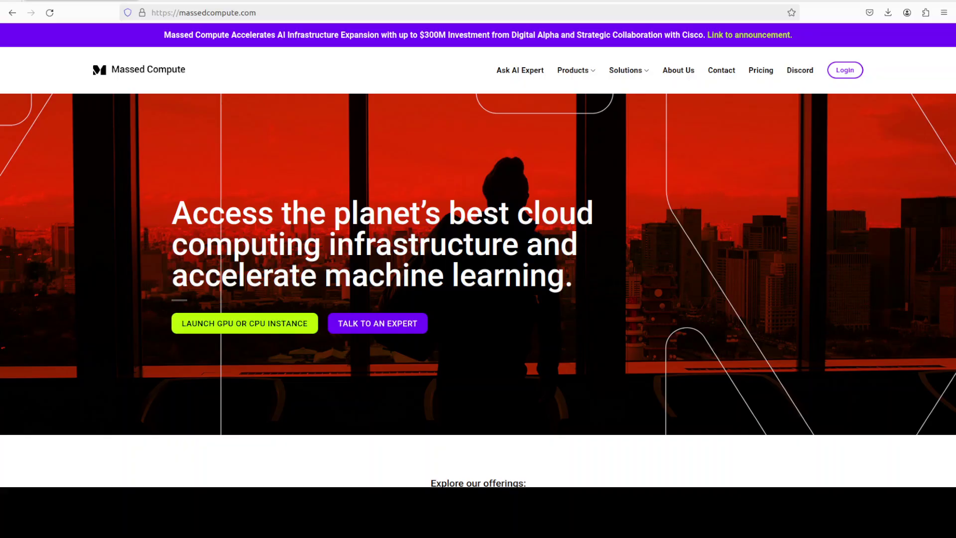
Step: Pip-install transformers, accelerate, requests, rich and pandas, and wait for the install to finish
key("alt+Tab")
right_click(497, 223)
left_click(531, 257)
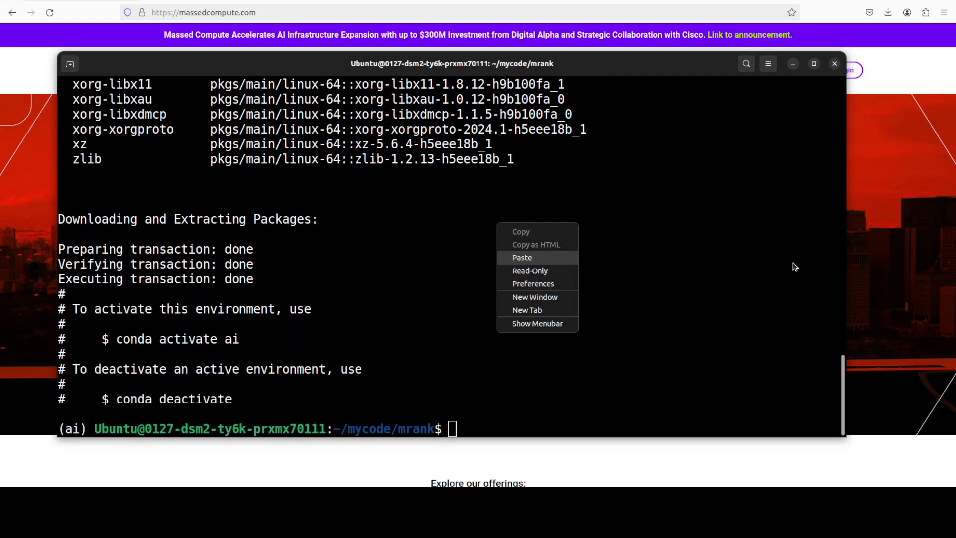
key("Return")
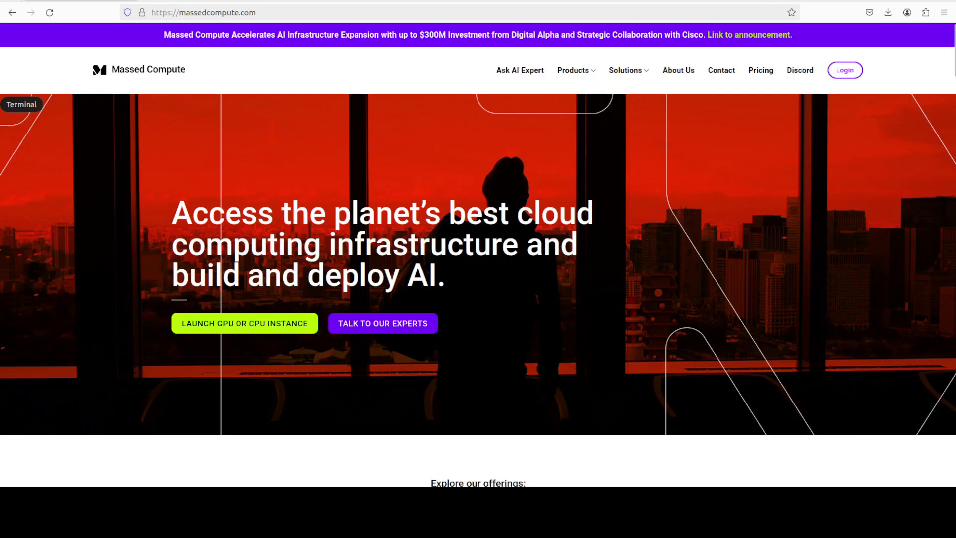
left_click(7, 104)
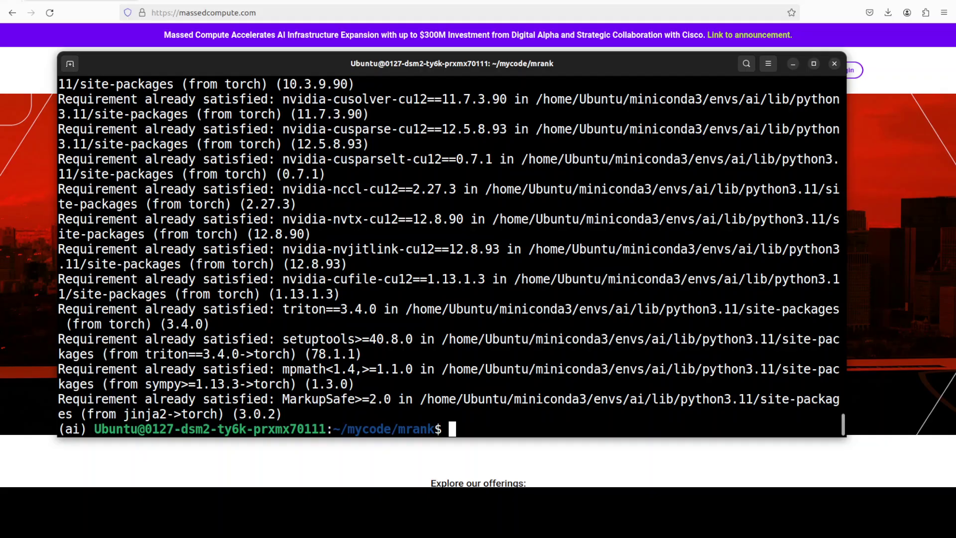
Step: Clear the screen, clone the pulsemcp-server repository and enter its folder
key("ctrl+l")
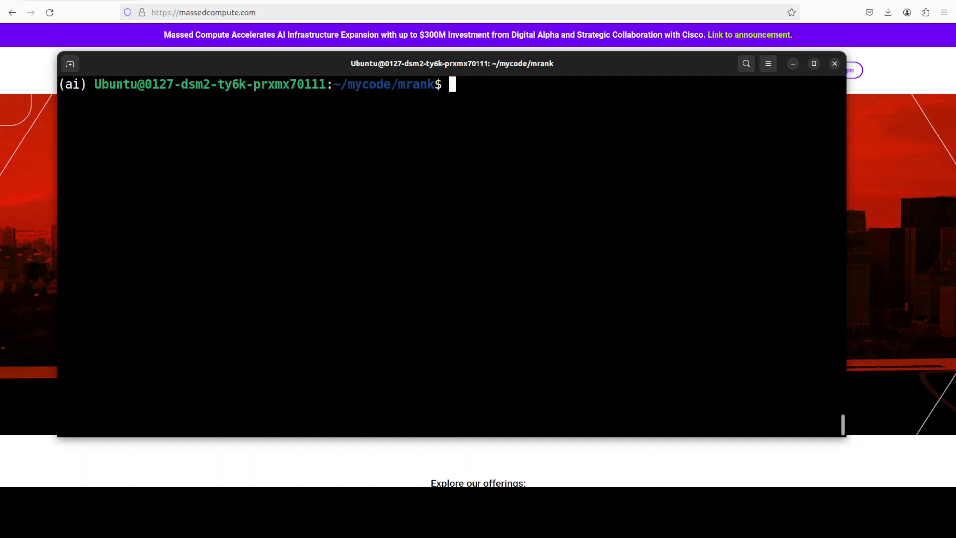
right_click(357, 111)
left_click(399, 150)
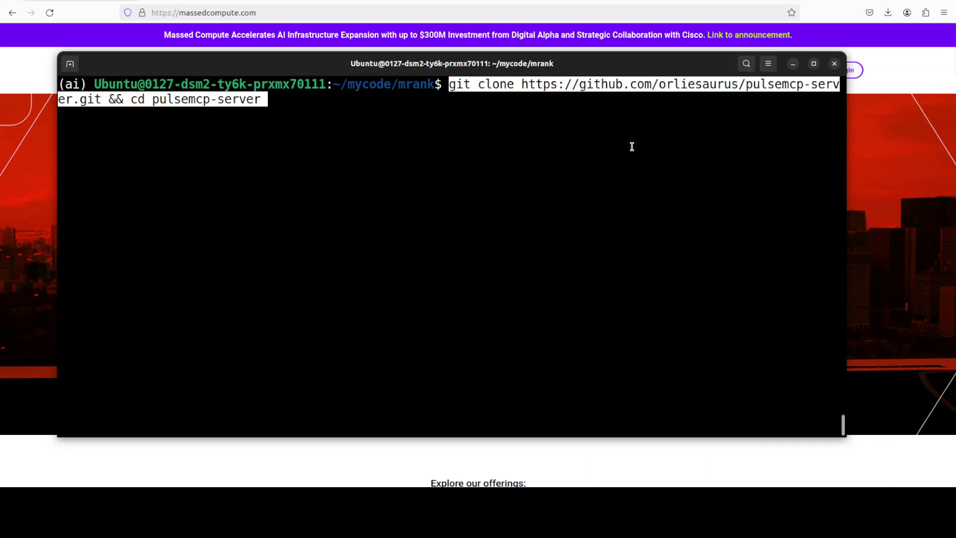
key("Return")
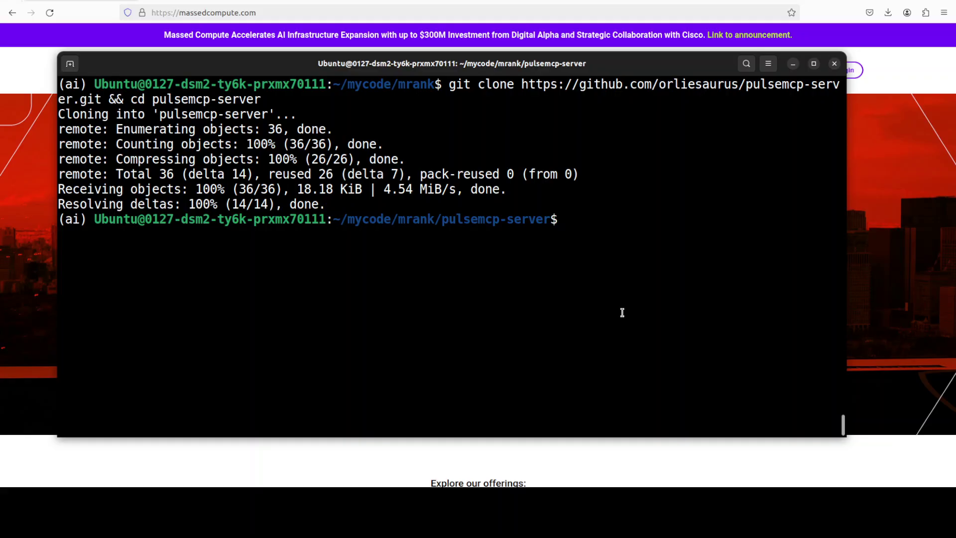
type("clear")
Step: Check the Node and npm versions, then npm install express and axios
key("Return")
type("node ")
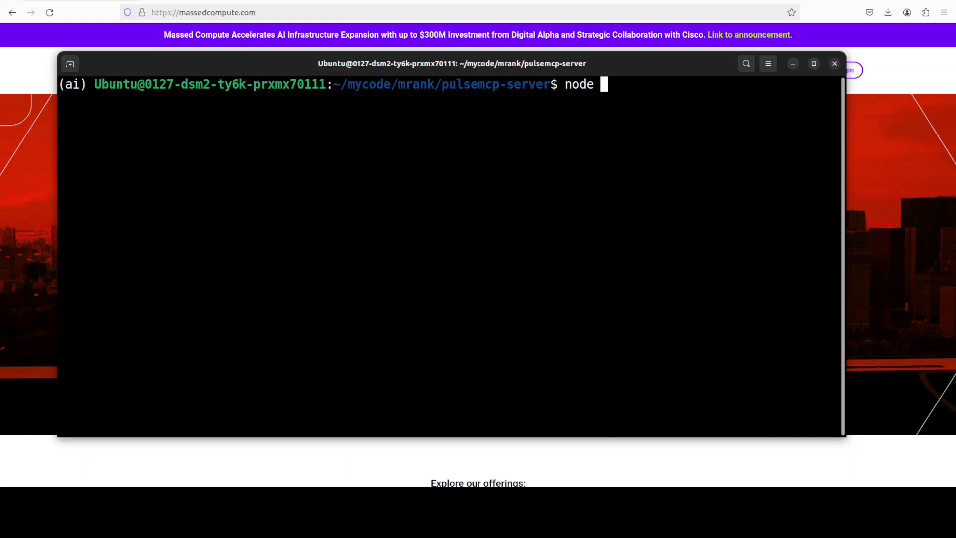
type("--version")
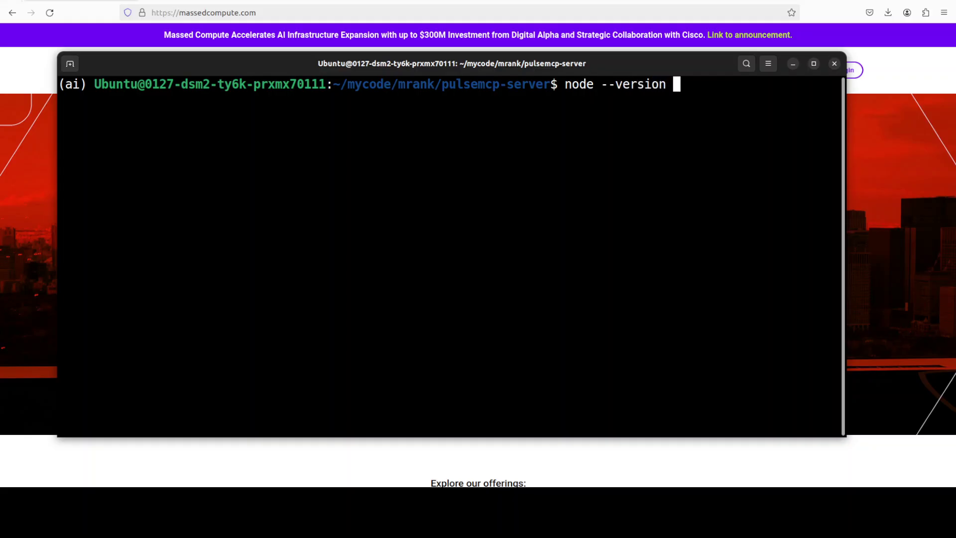
key("Return")
type("npm -- ")
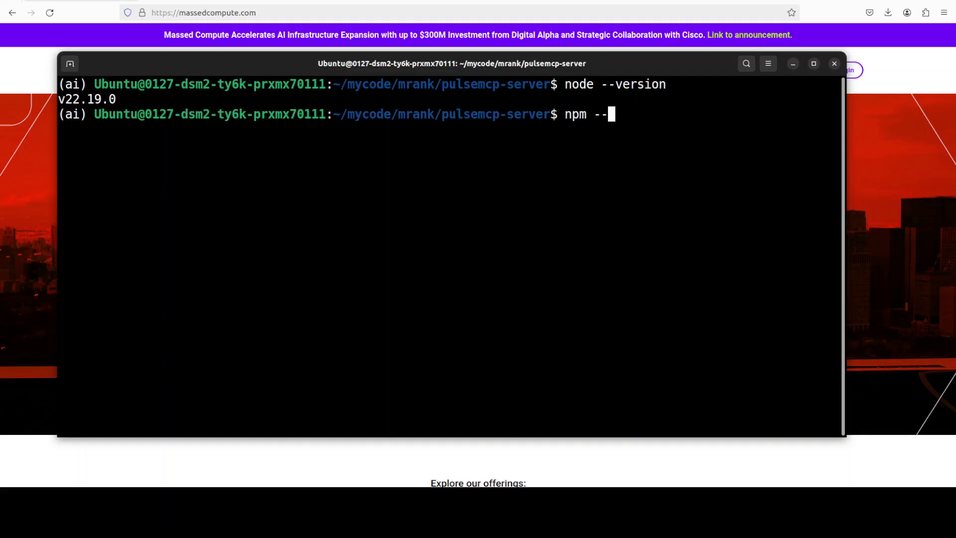
type("v")
key("BackSpace")
key("BackSpace")
type("version")
key("Return")
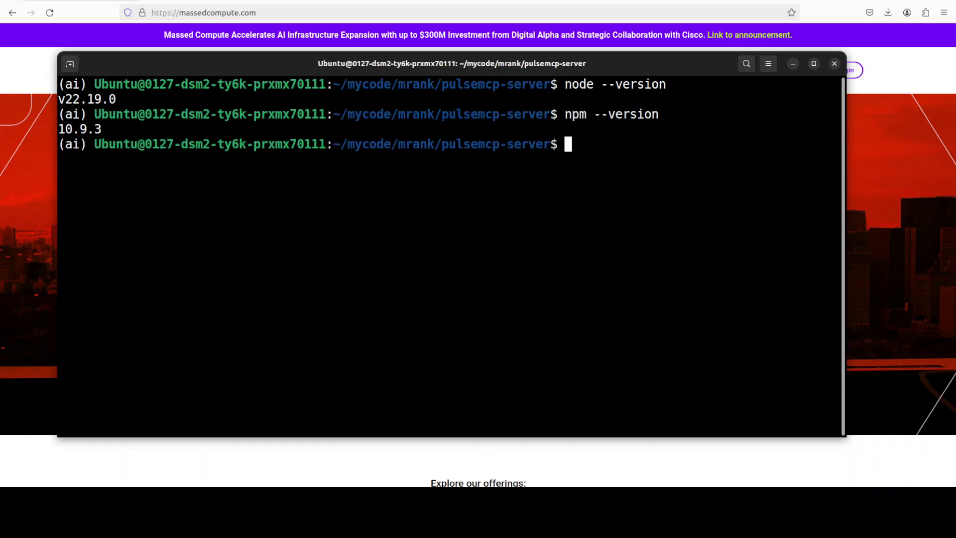
type("np")
type("m in")
type("stall expre")
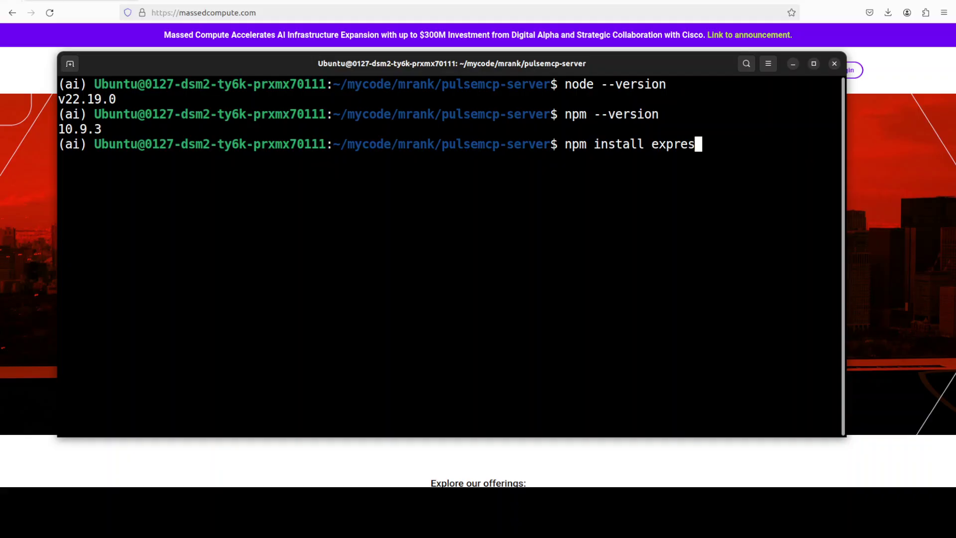
type("s axios")
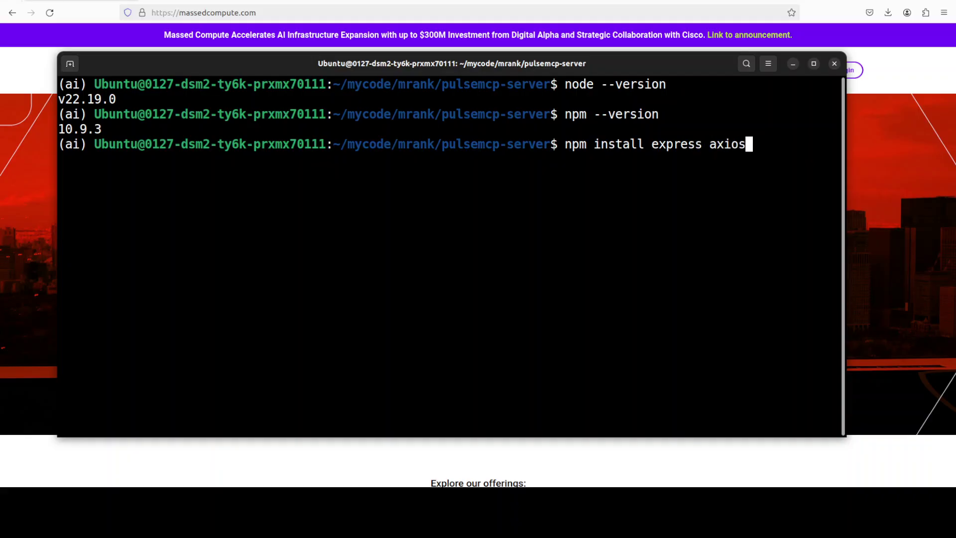
key("Return")
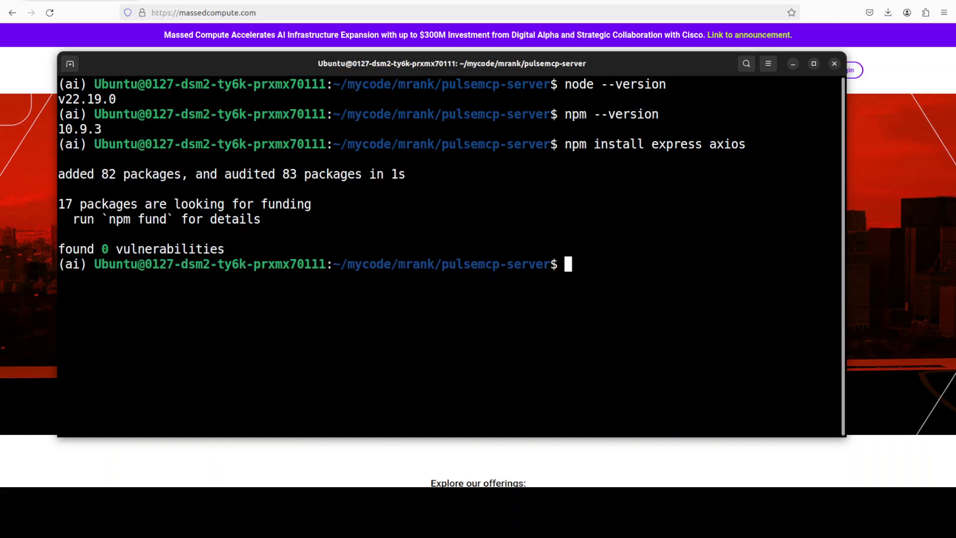
type("npm install")
Step: Build the server with npm install, run node build/index.js on stdio, and stop it
key("Return")
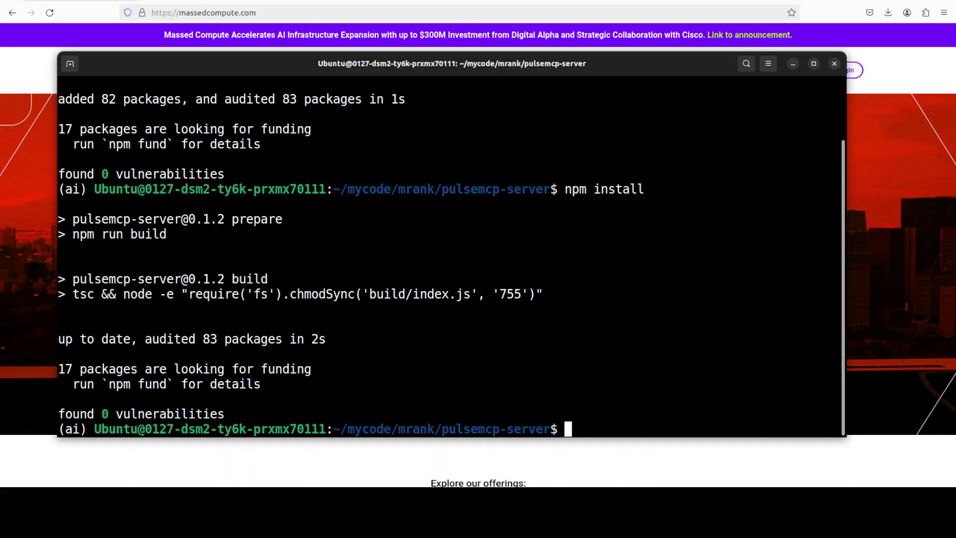
type("node")
type(" build/in")
key("Tab")
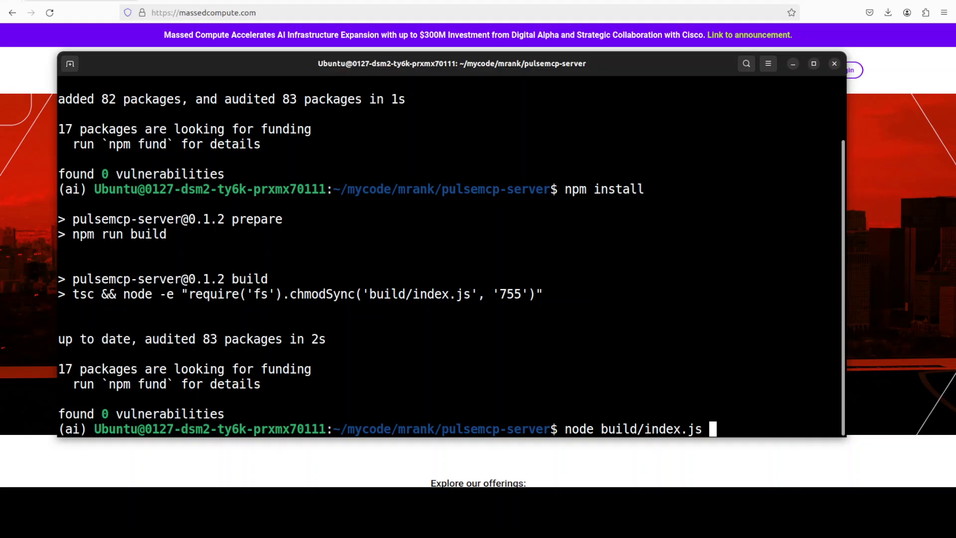
key("Return")
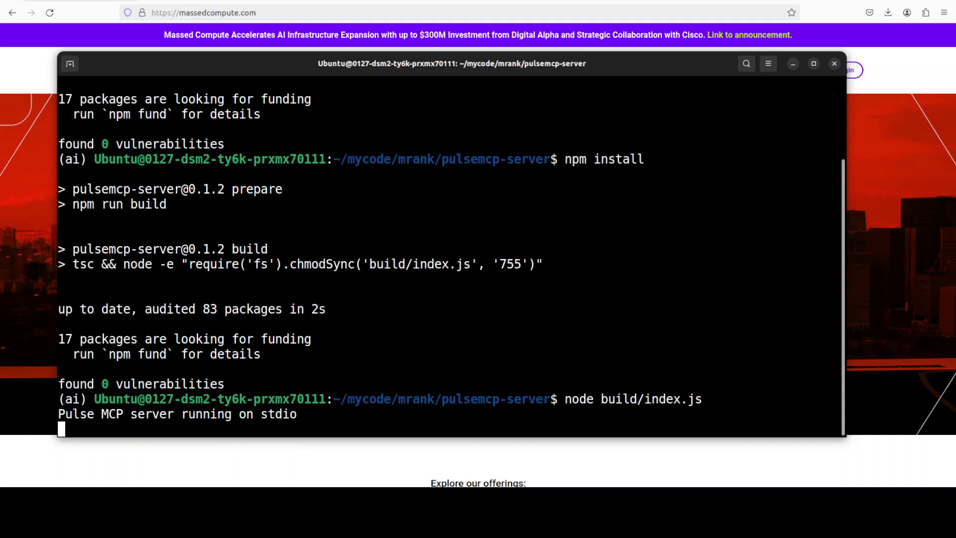
key("ctrl+c")
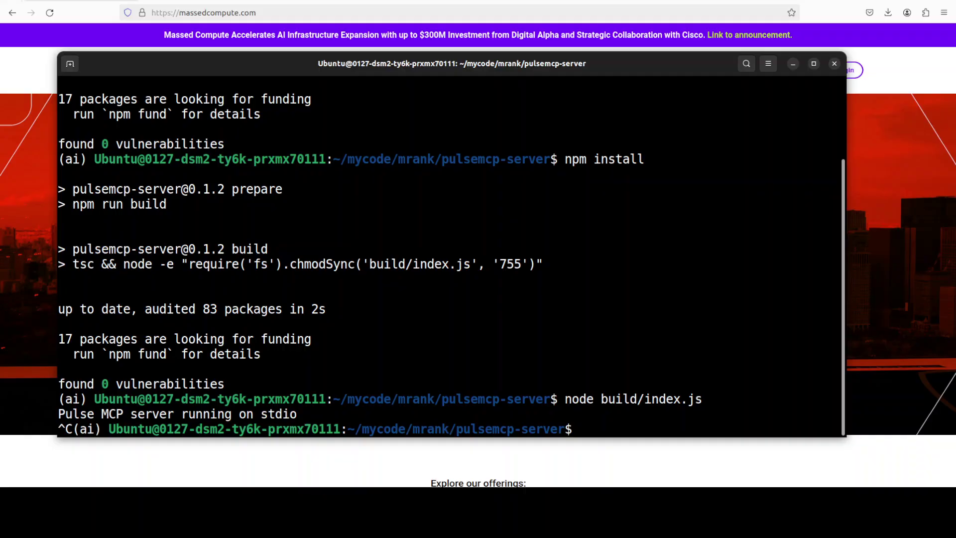
Step: Select the server startup output, then clear the terminal screen
left_click_drag(822, 414, 108, 397)
left_click(501, 336)
type("clear")
key("Return")
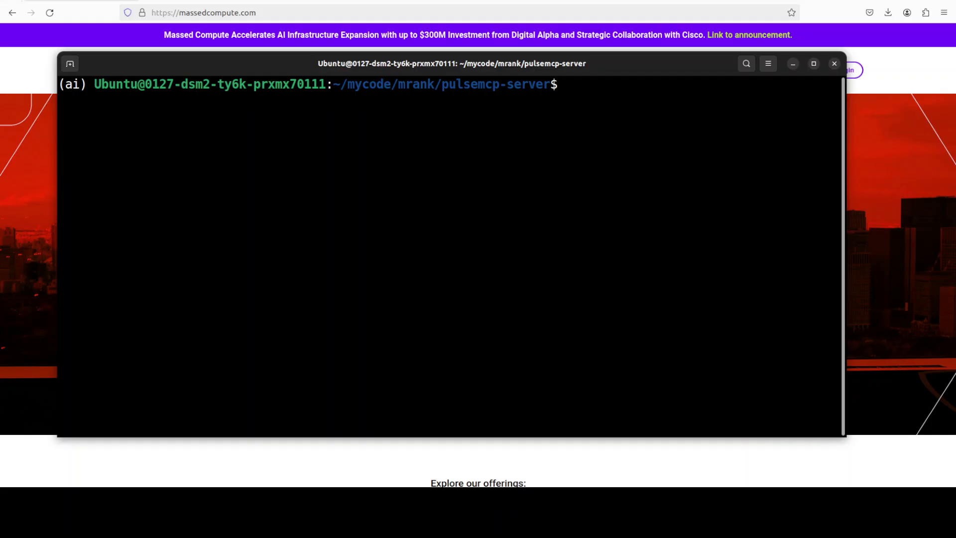
type("node server-http.js")
Step: Start node server-http.js on localhost:3000, minimize the terminal, and bring up another app's window options
key("Return")
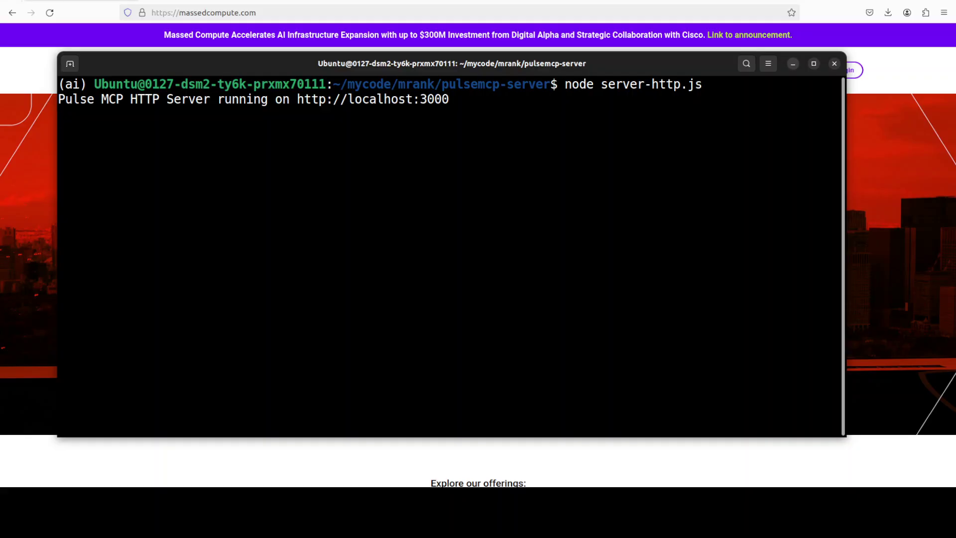
left_click(792, 64)
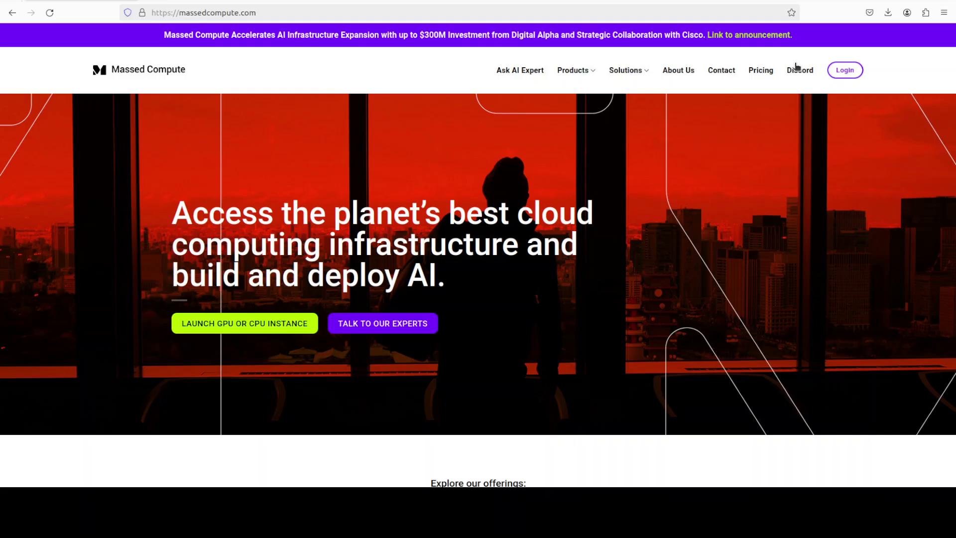
right_click(3, 109)
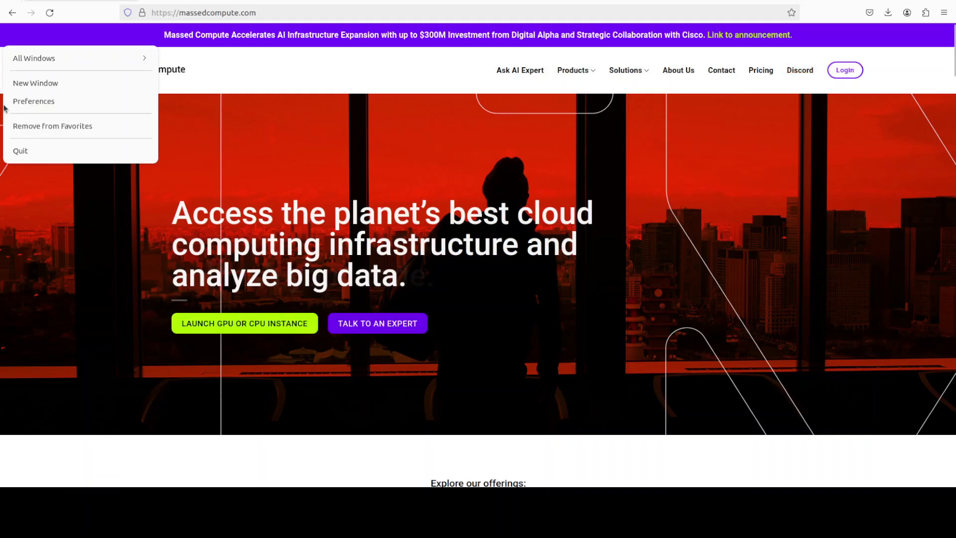
Step: Open a new terminal window and widen it
left_click(30, 83)
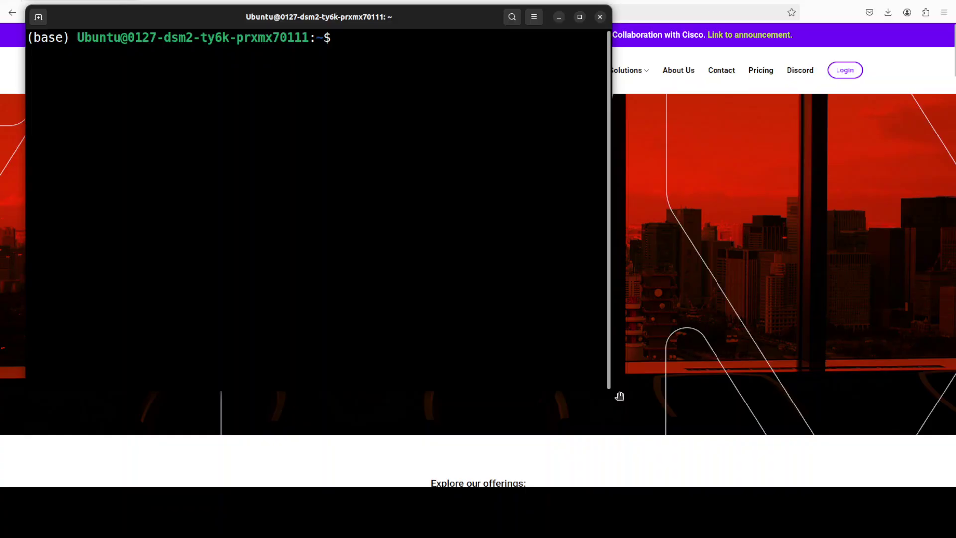
mouse_move(619, 396)
left_mouse_down()
mouse_move(839, 432)
mouse_move(837, 420)
left_mouse_up()
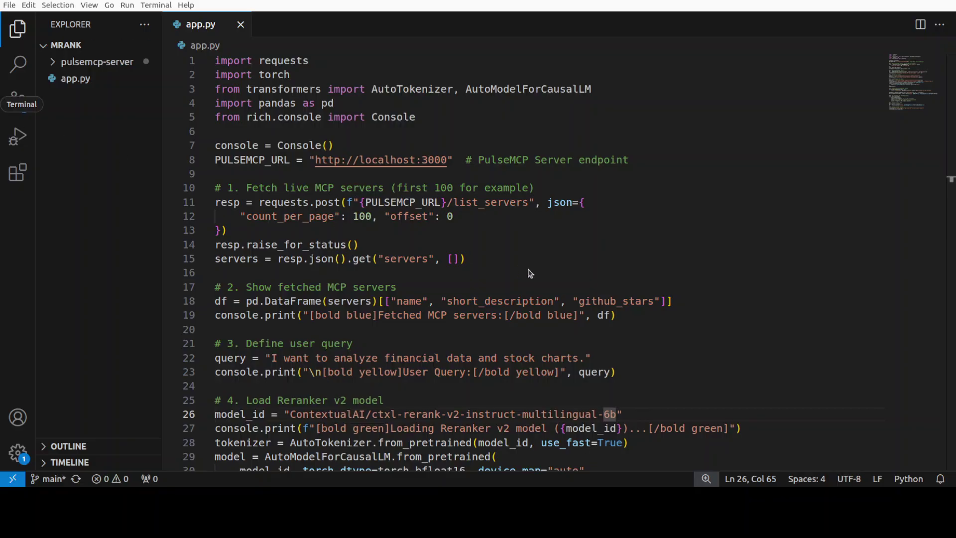
Step: Open a terminal, fix the typed command, and start hf auth login
key("ctrl+alt+t")
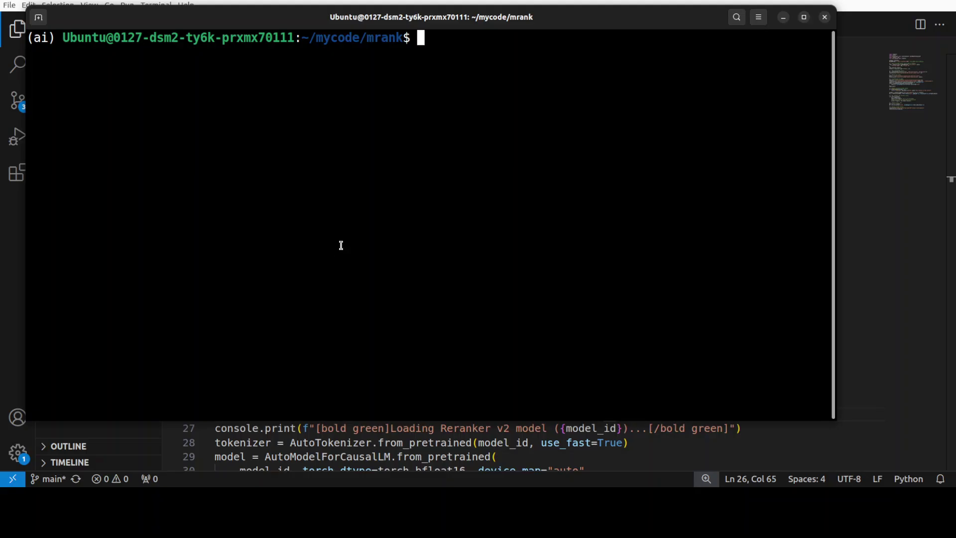
type("python ")
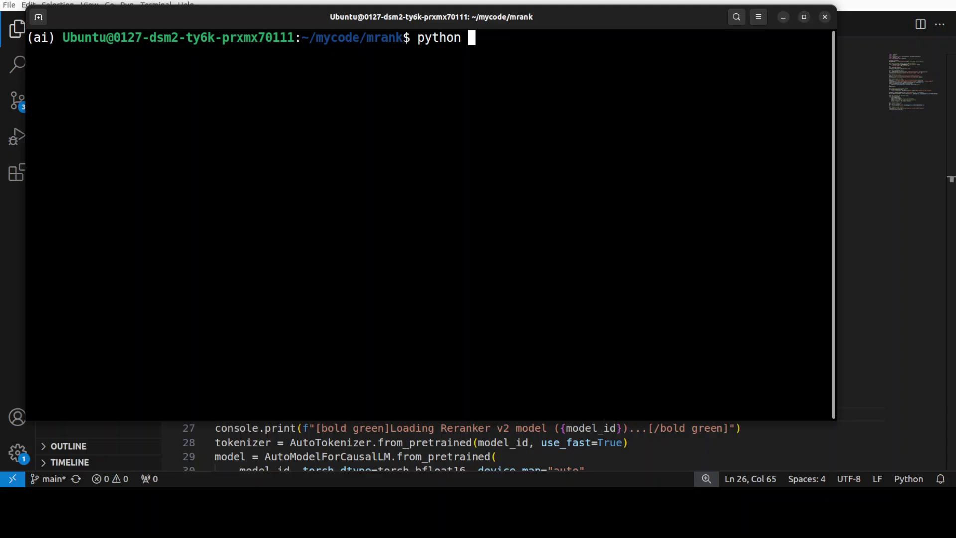
type("app.py")
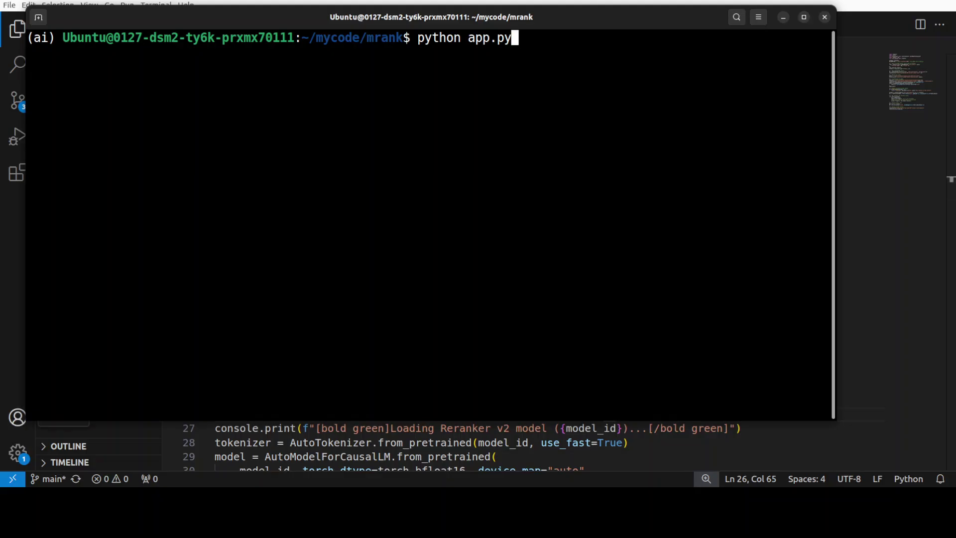
key("BackSpace")
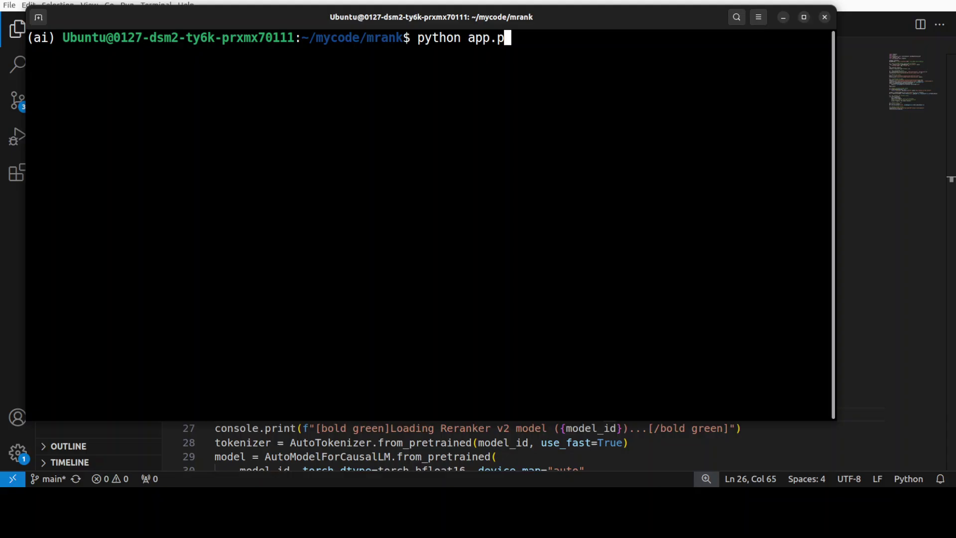
key("BackSpace")
key("BackSpace")
key("BackSpace")
key("BackSpace")
key("BackSpace")
type("hf au")
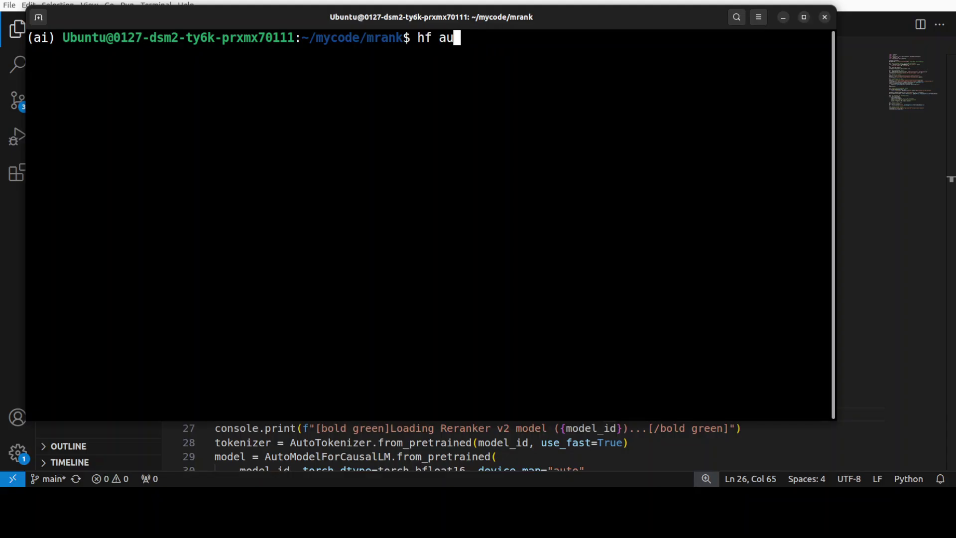
type("th login")
key("Return")
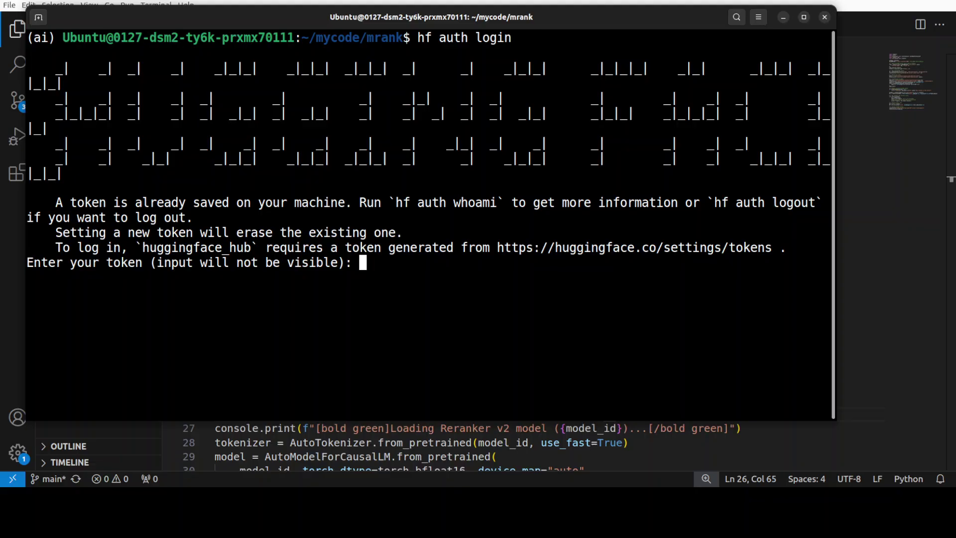
Step: Paste the access token, save it as a git credential, and clear the screen
right_click(420, 282)
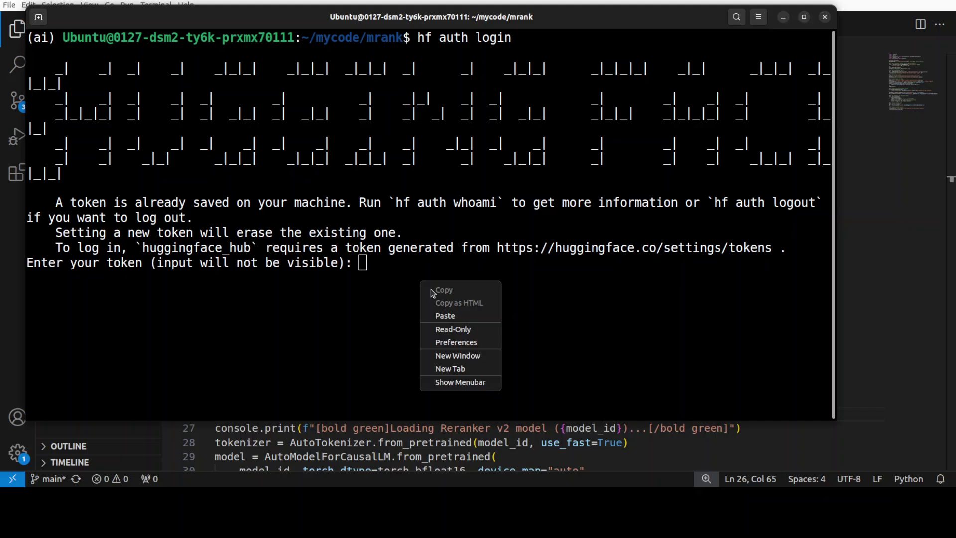
left_click(740, 321)
key("Return")
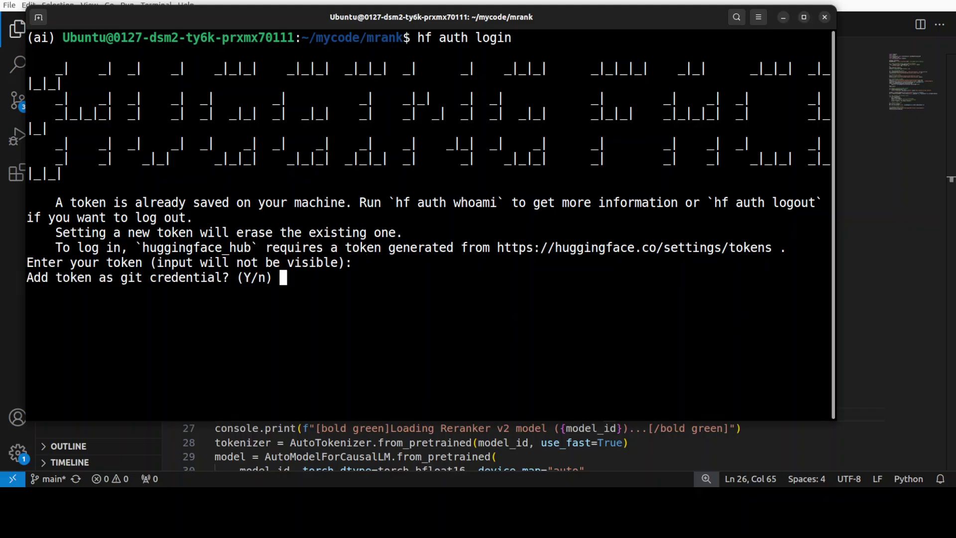
type("Y")
key("Return")
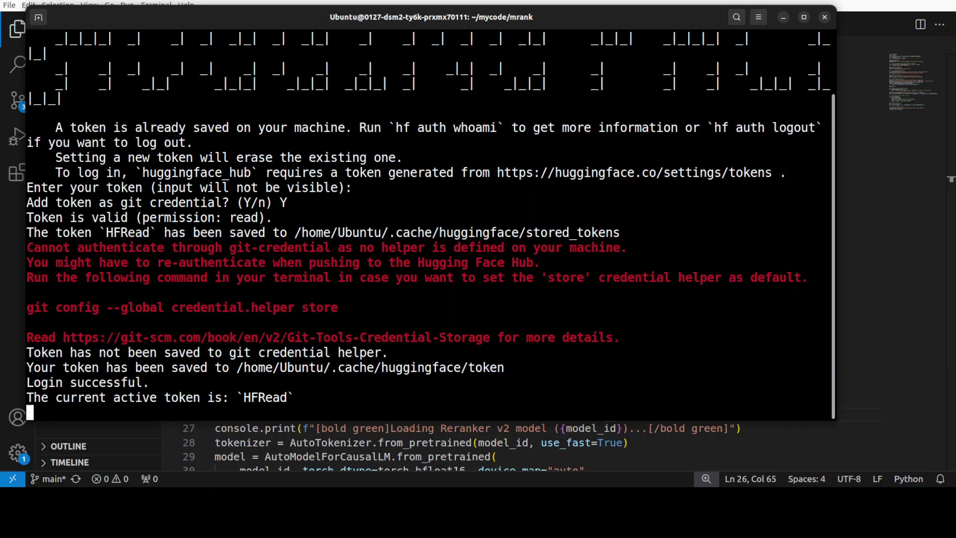
type("clear")
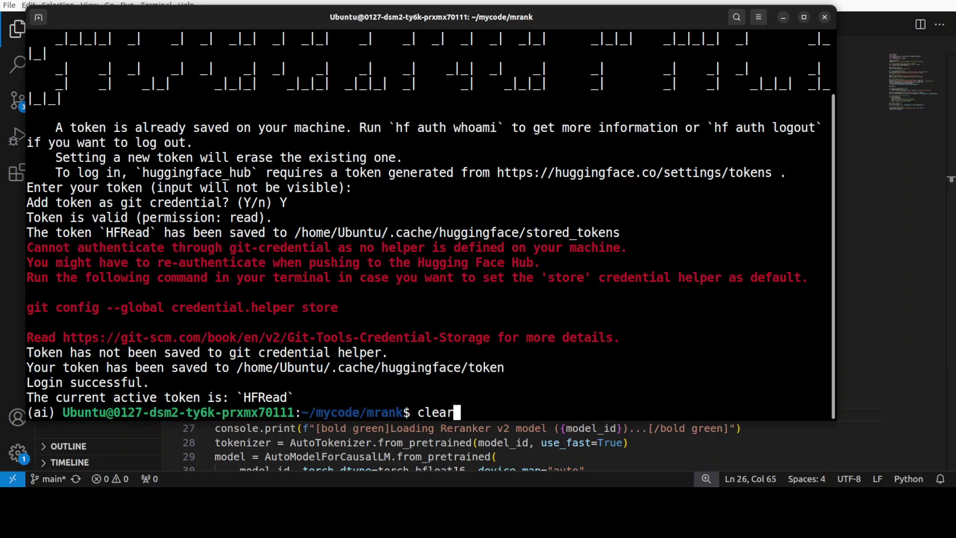
key("Return")
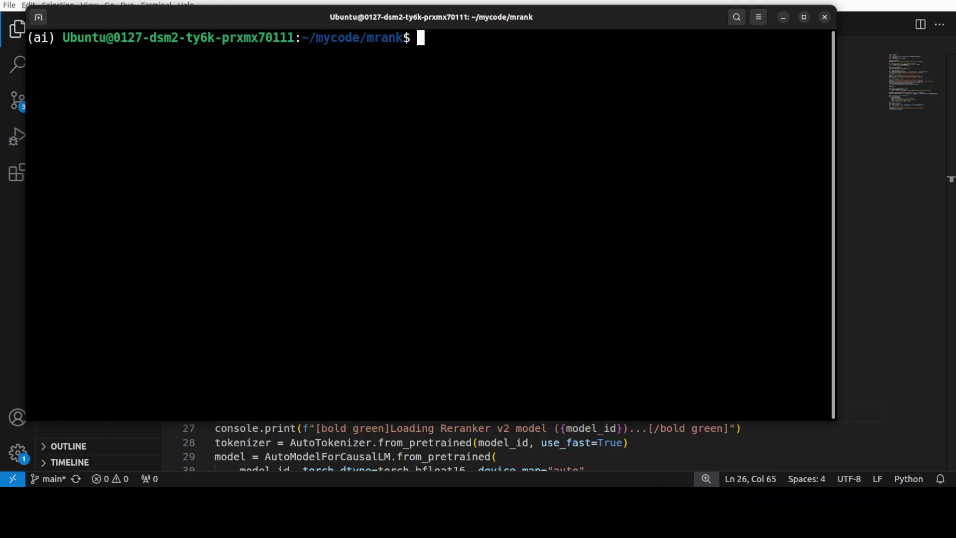
type("python app.py")
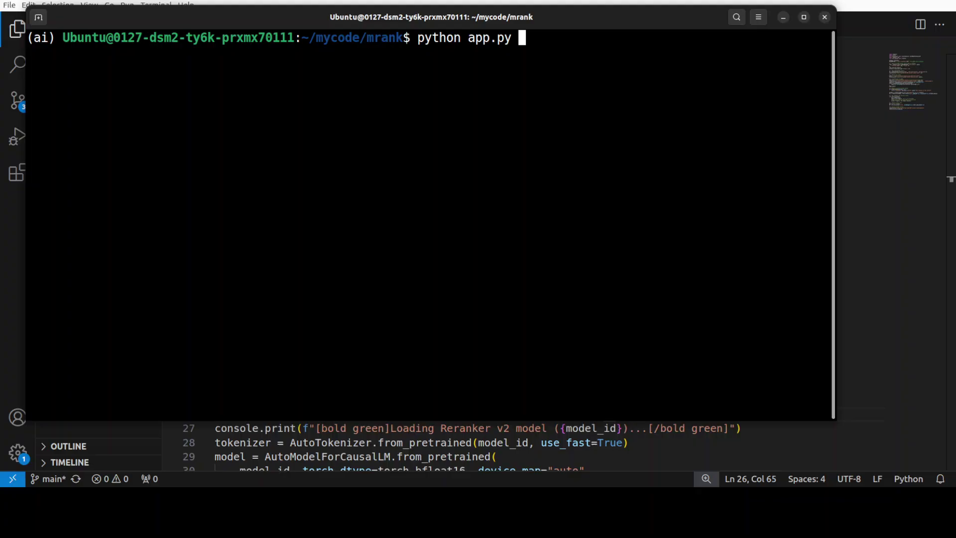
Step: Run python app.py to rank 100 MCP servers, highlight the user query, and open a second terminal
key("Return")
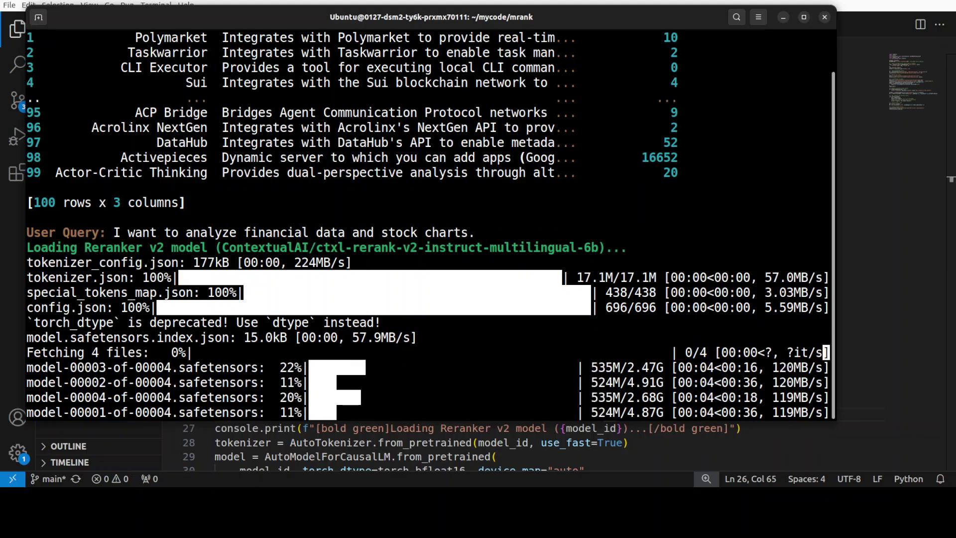
scroll(431, 225, "up", 1)
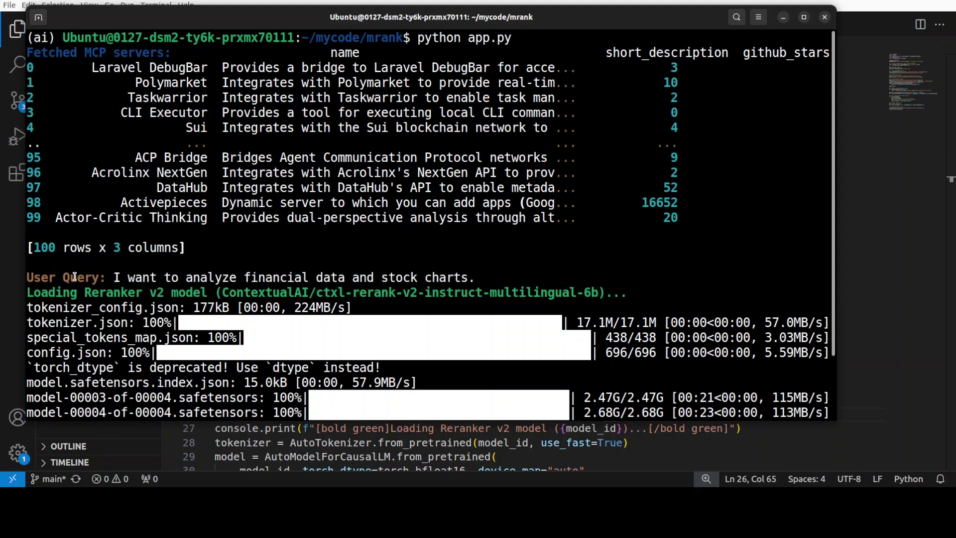
left_click_drag(74, 277, 404, 277)
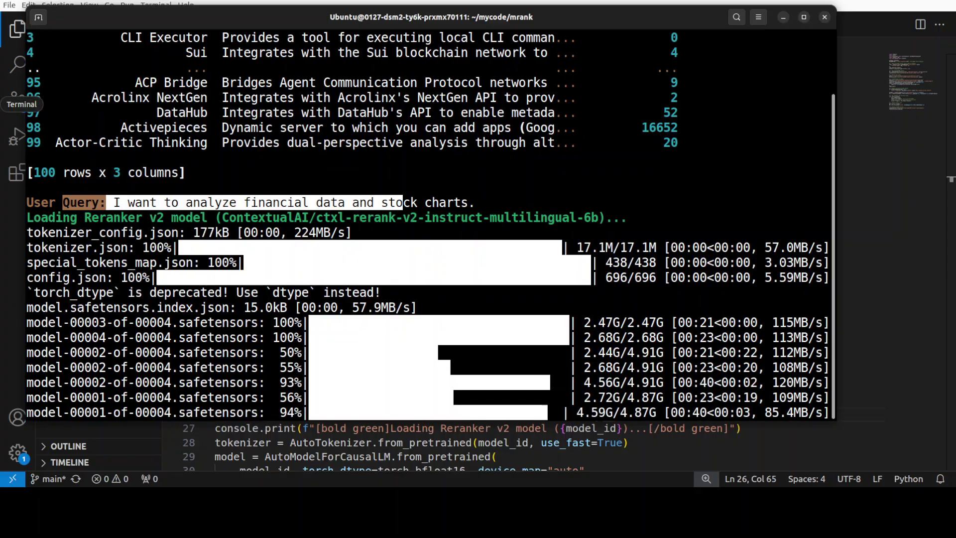
right_click(38, 86)
left_click(38, 83)
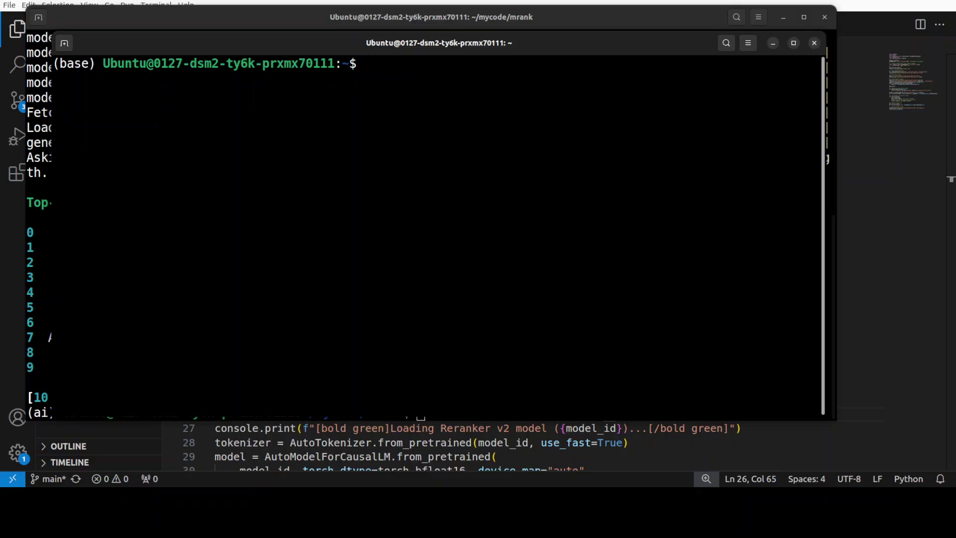
Step: Start watch -n 1 nvidia-smi in the second window, then minimize it
right_click(297, 77)
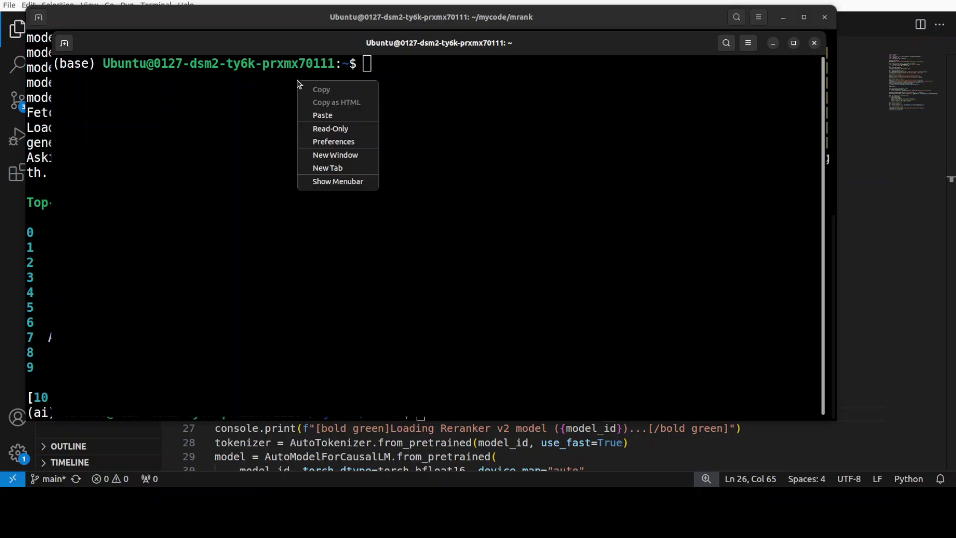
left_click(339, 118)
key("Return")
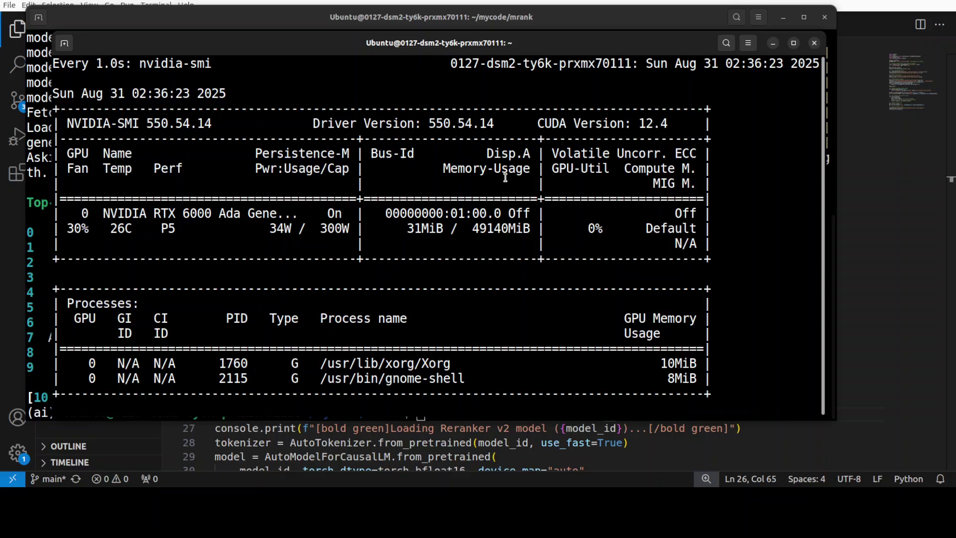
left_click(773, 43)
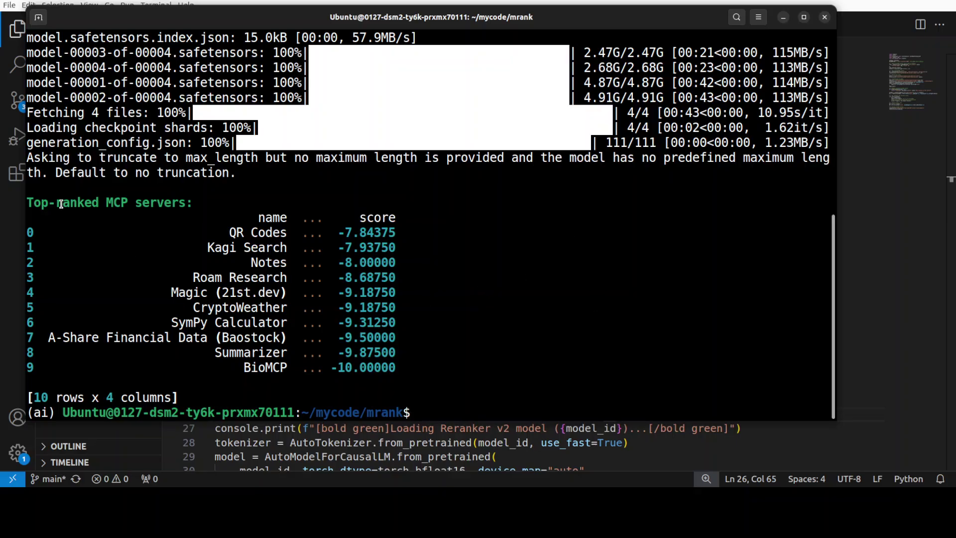
left_click_drag(26, 203, 399, 372)
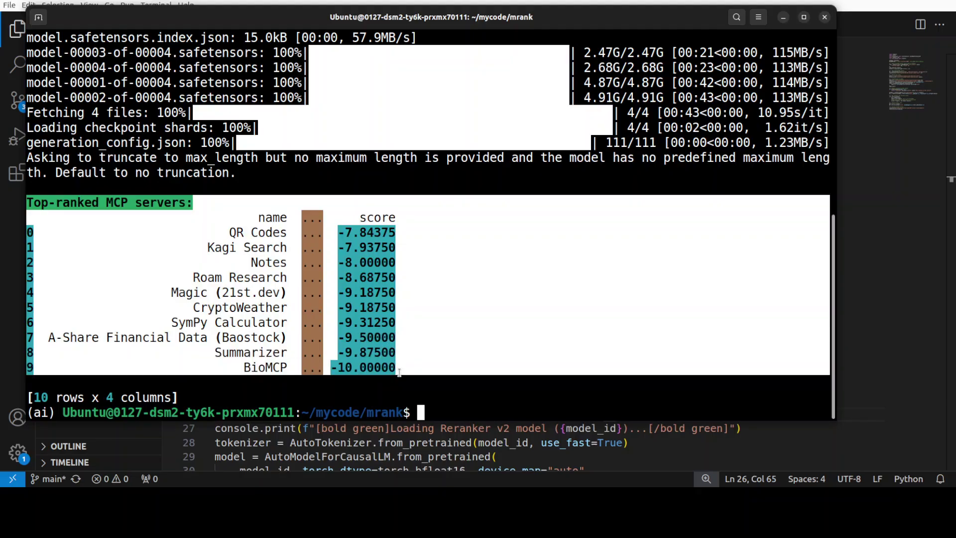
left_click_drag(398, 373, 400, 385)
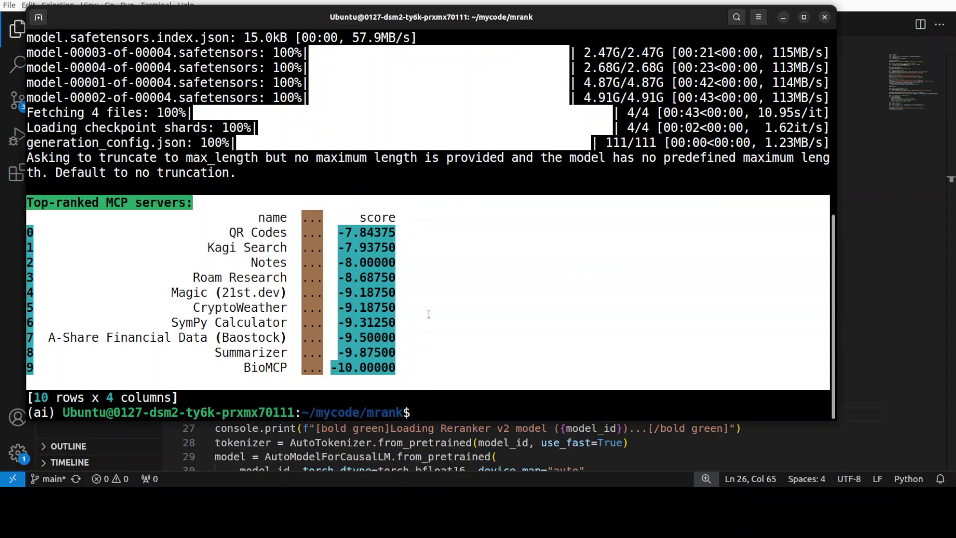
left_click(465, 307)
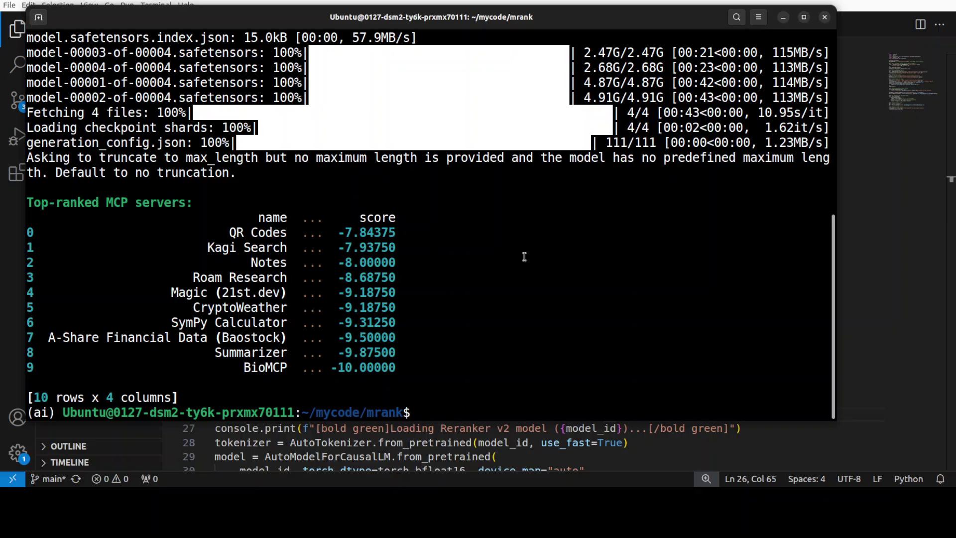
type("python app.py")
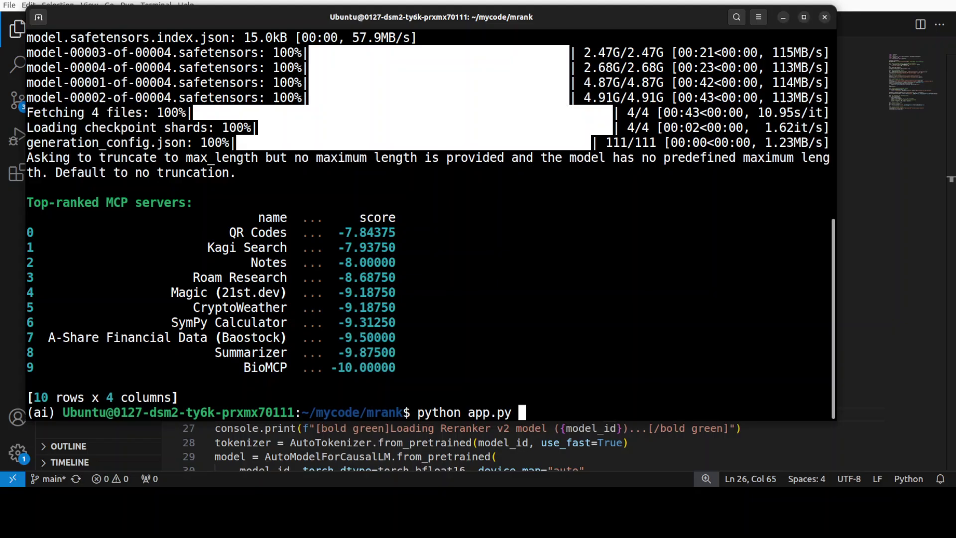
Step: Rerun python app.py, check the Pulse server and nvidia-smi windows, then close the nvidia-smi window
key("Return")
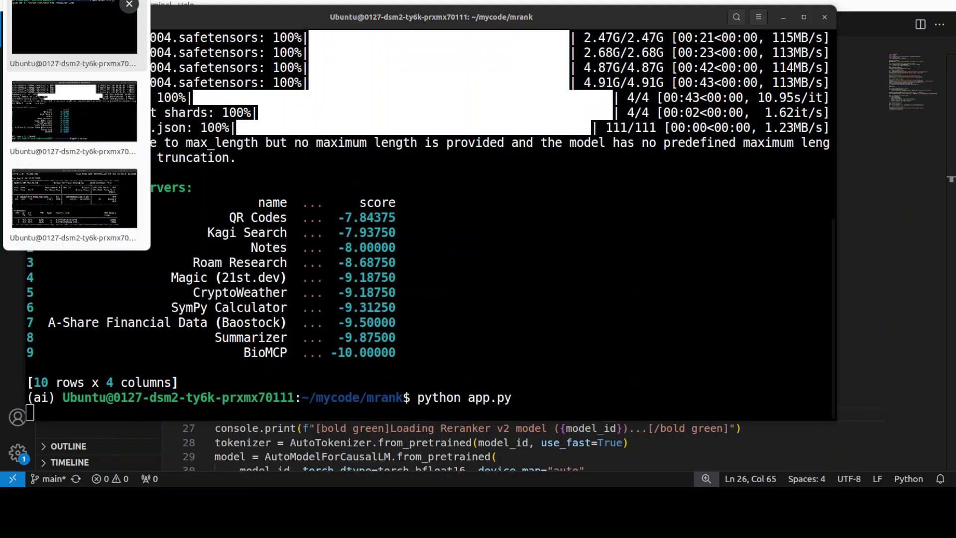
left_click(68, 38)
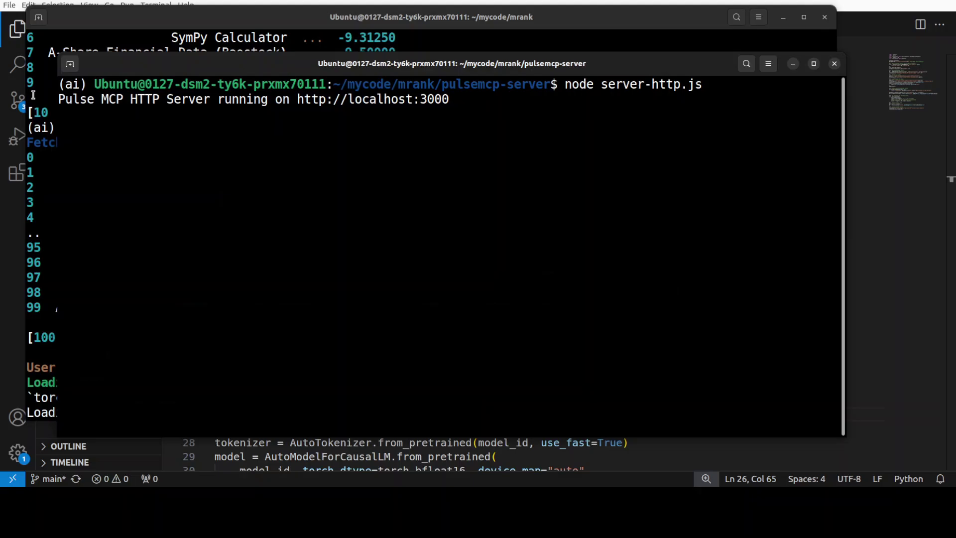
left_click(217, 199)
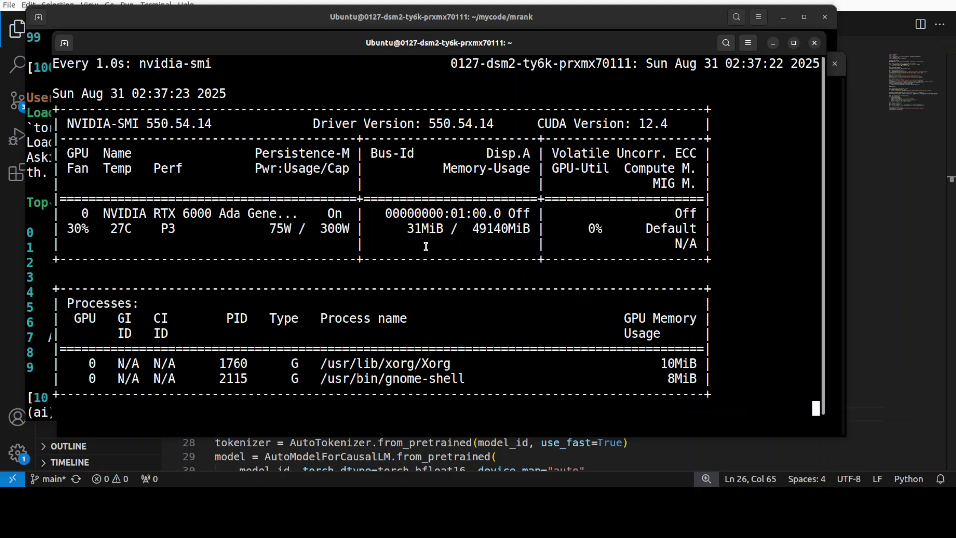
left_click(773, 43)
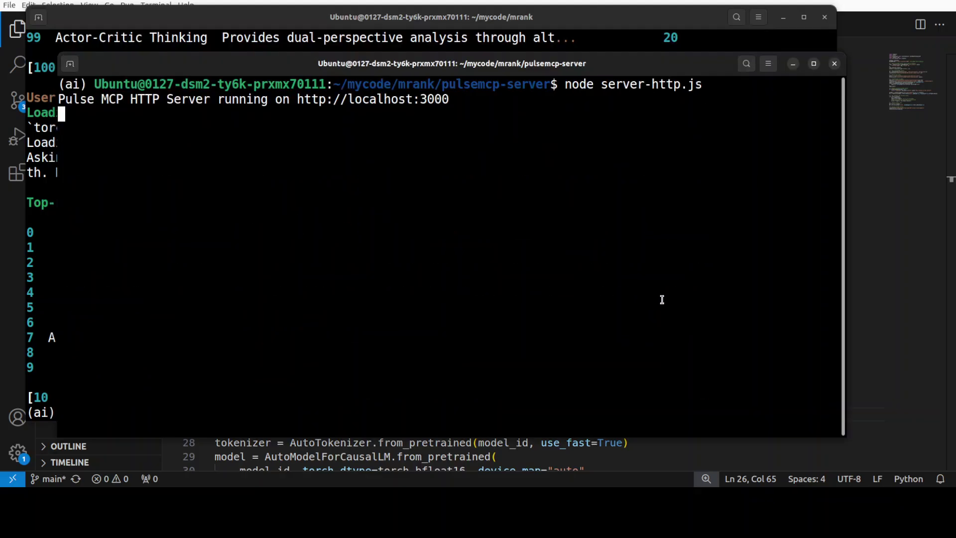